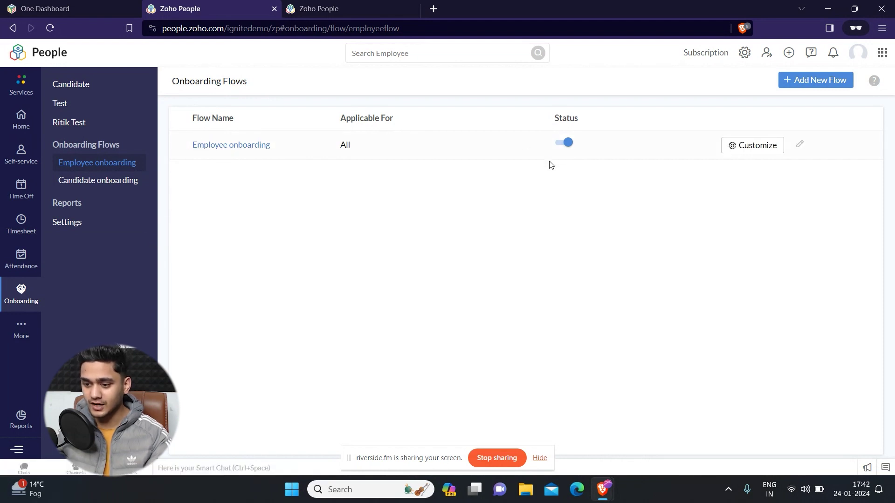
- Open the Employee onboarding flow's customization page from the Onboarding Flows list
left_click(744, 144)
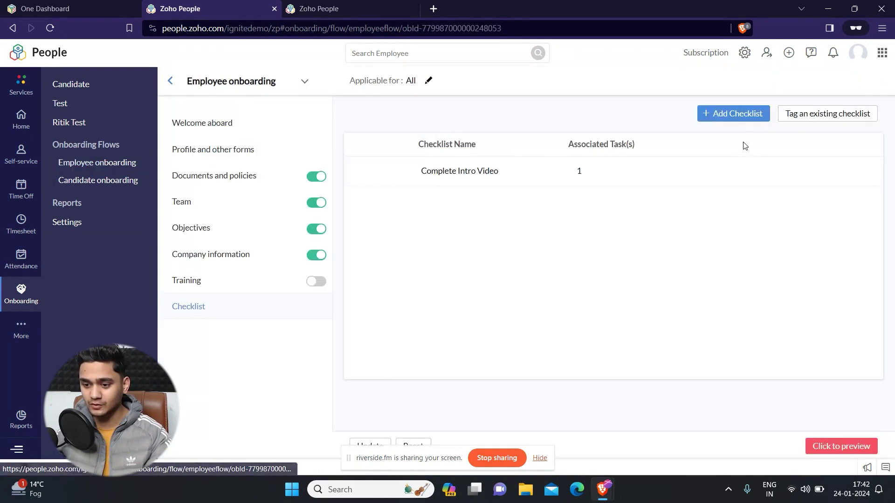
- Look through the Welcome aboard settings, then view Profile and other forms and Documents and policies
left_click(209, 124)
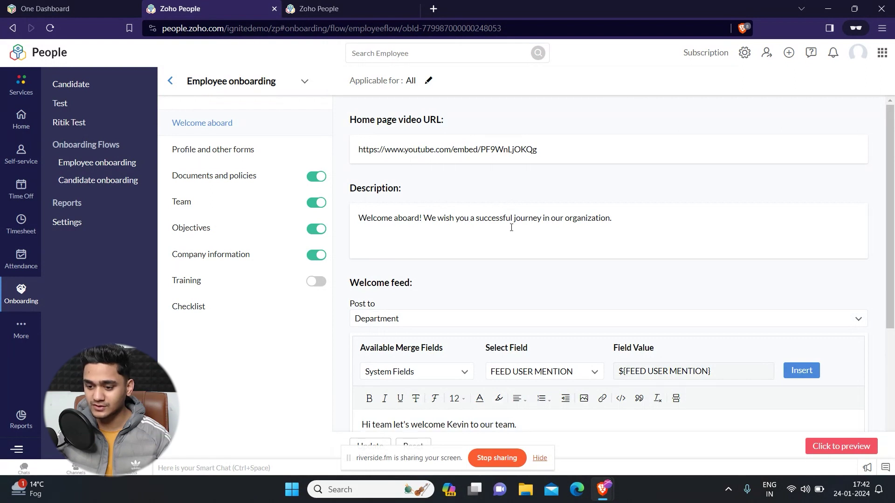
scroll(527, 226, "down", 3)
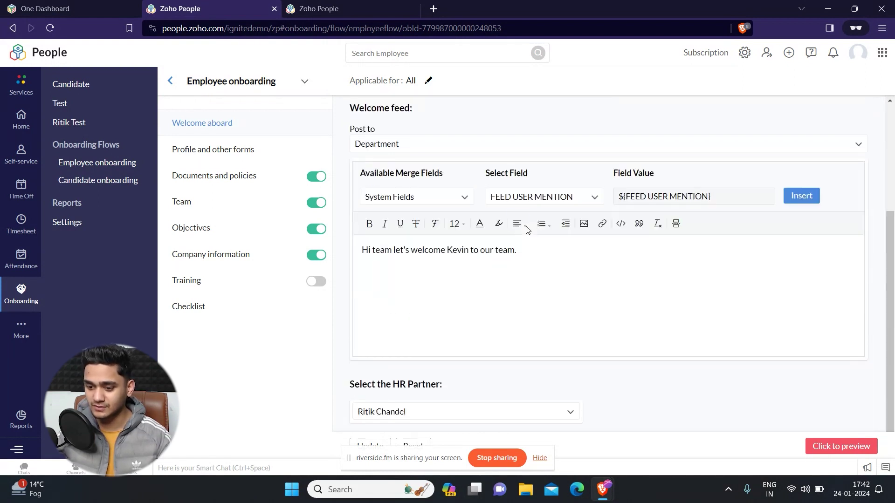
scroll(521, 227, "up", 1)
scroll(522, 227, "down", 1)
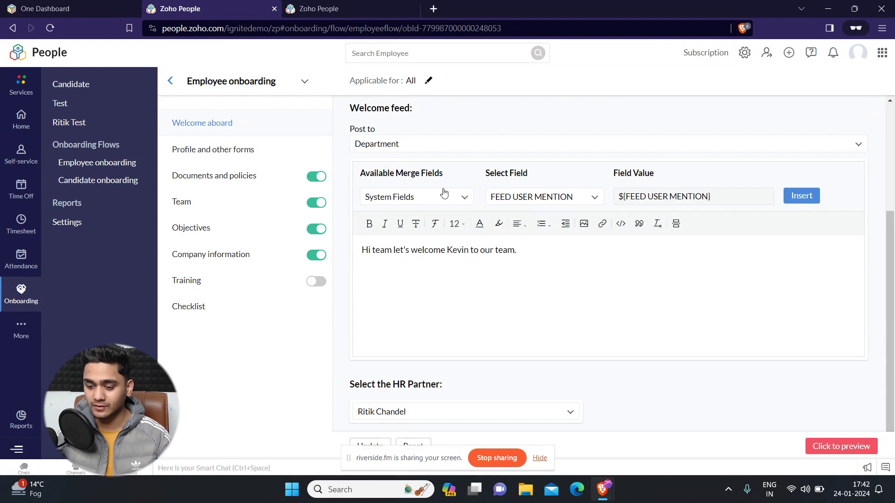
scroll(448, 223, "down", 1)
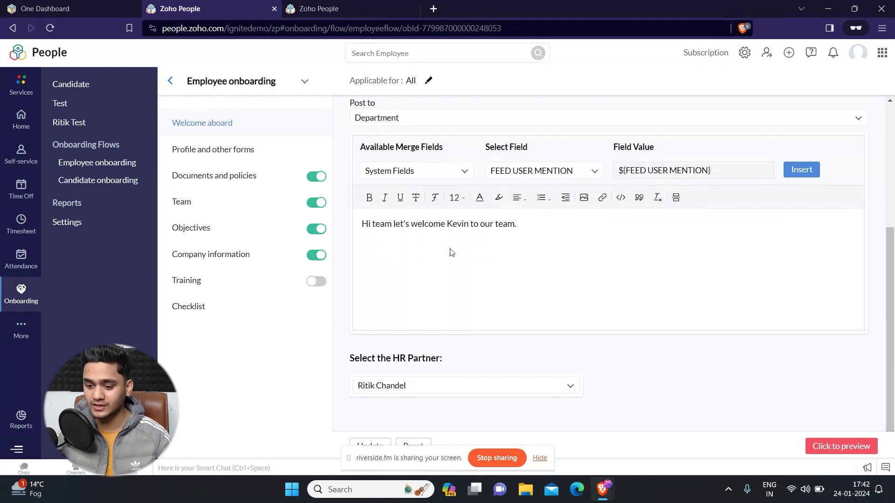
scroll(438, 224, "up", 3)
scroll(439, 225, "up", 2)
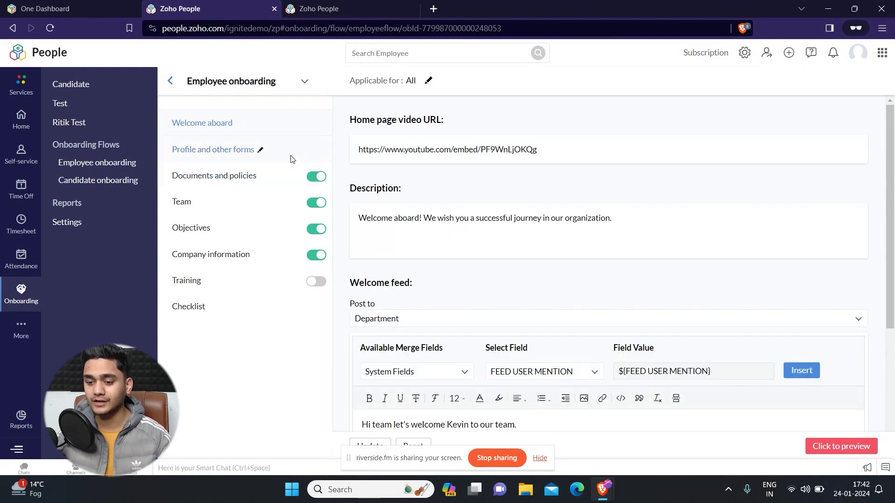
left_click(182, 151)
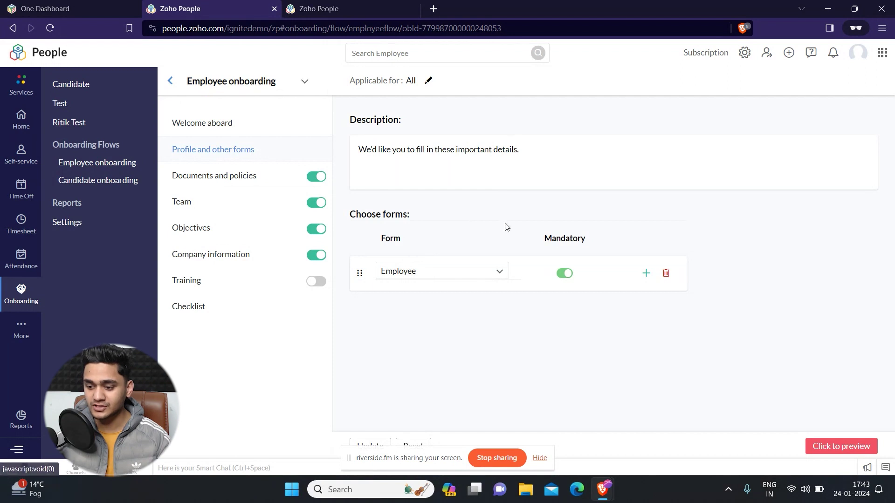
left_click(194, 182)
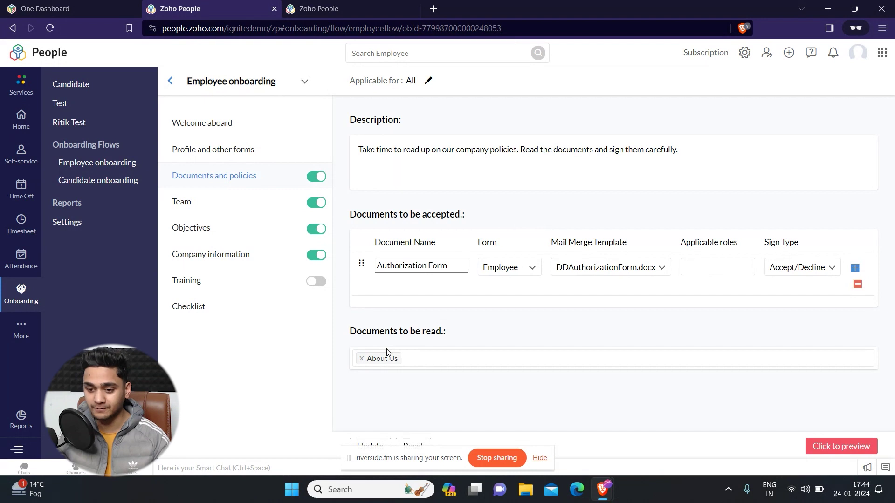
- Step through the Team, Objectives, Company information and Training steps, ending at the Checklist table
left_click(182, 206)
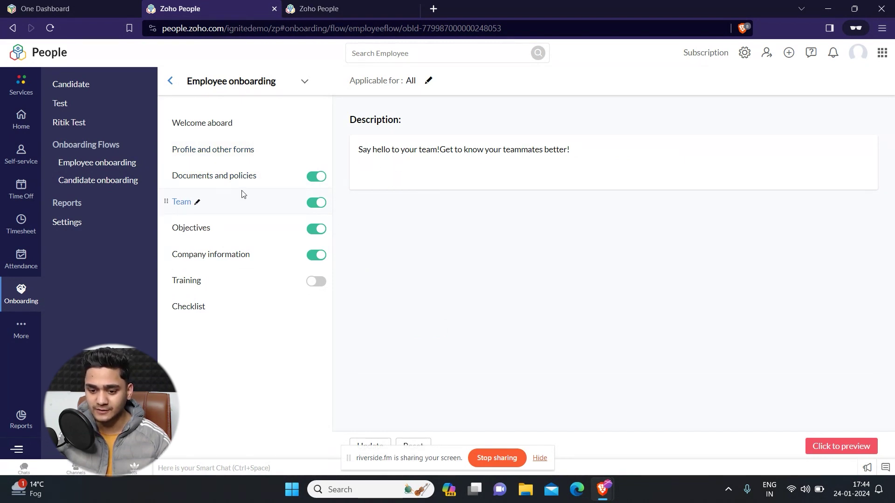
left_click(193, 230)
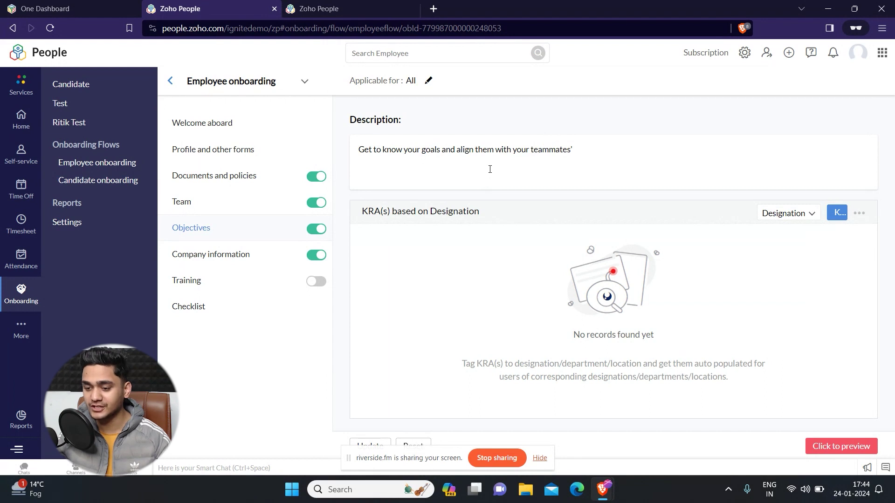
left_click(196, 256)
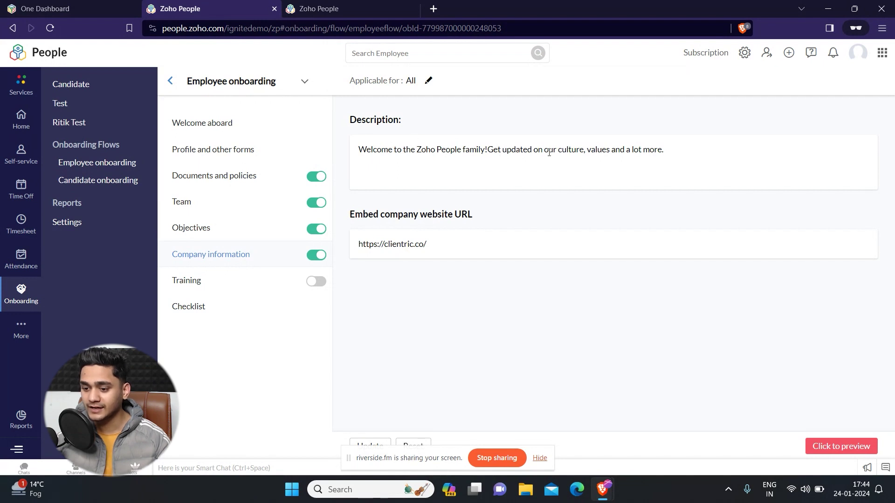
left_click(693, 150)
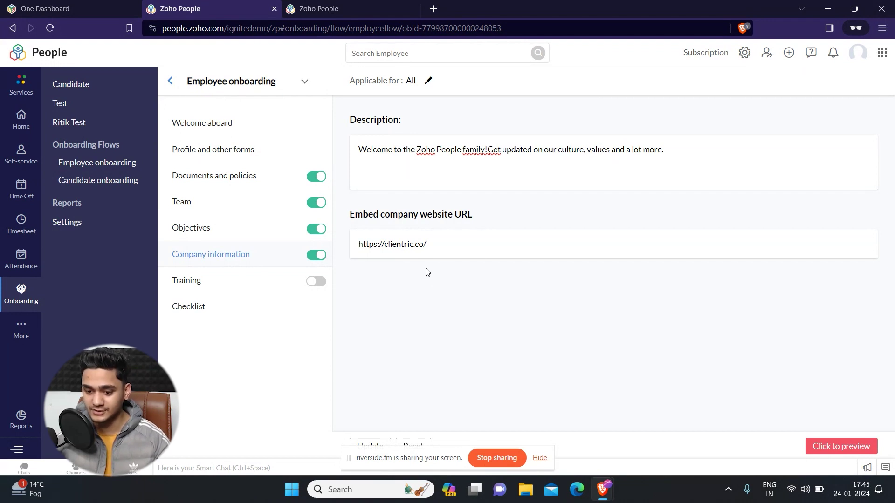
left_click(181, 285)
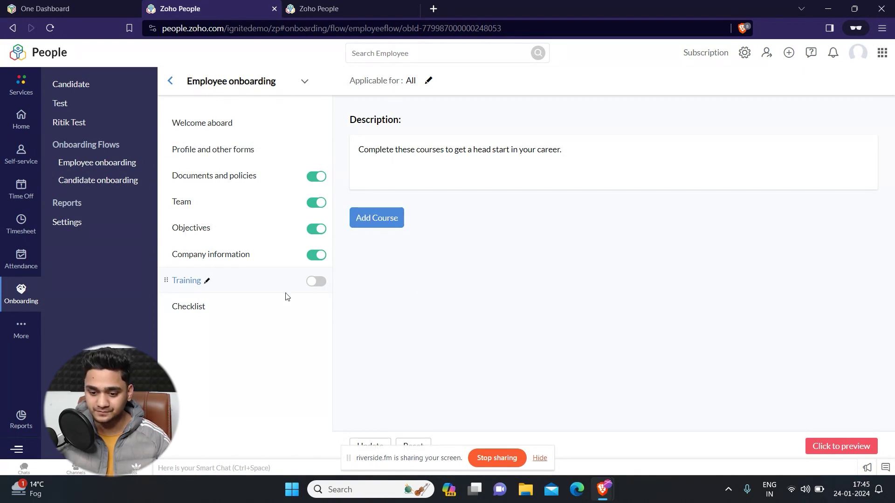
left_click(191, 307)
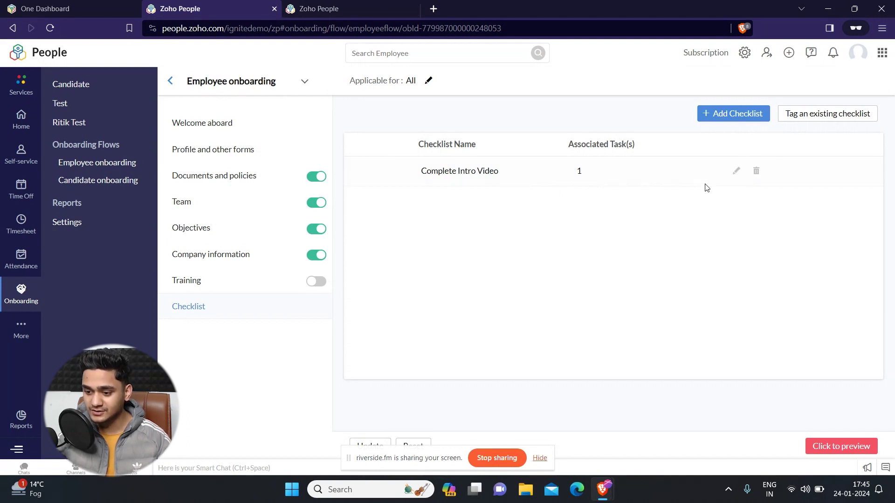
- Open the Complete Intro Video checklist and its Intro Video task, then cancel out of both
left_click(736, 172)
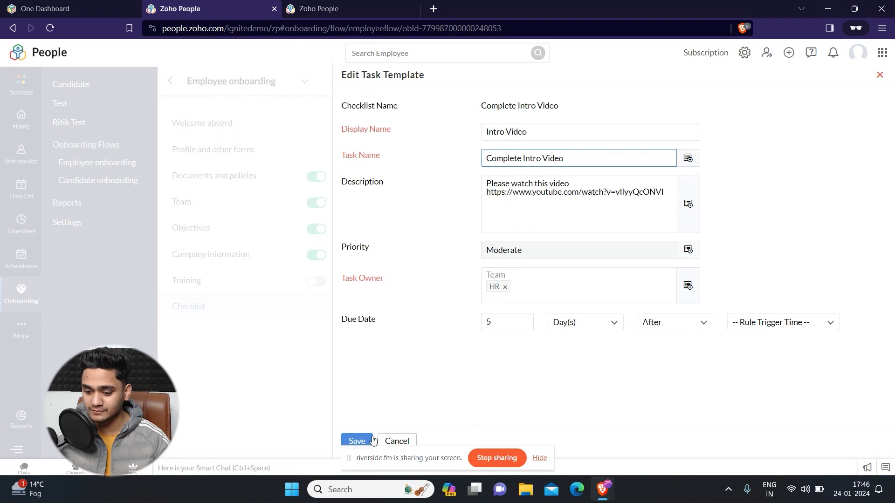
left_click(395, 441)
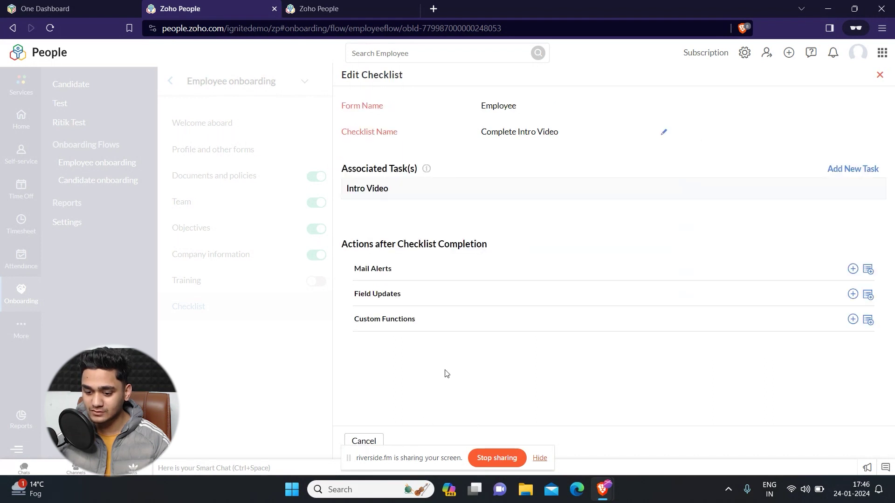
left_click(366, 441)
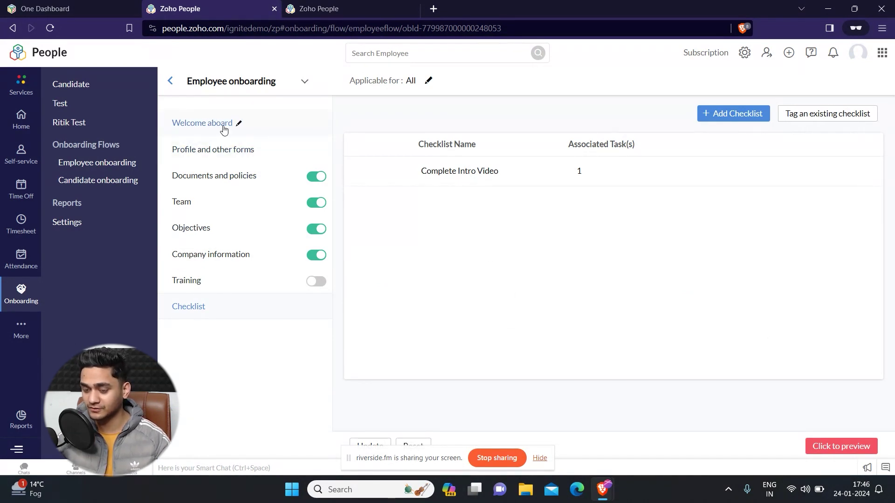
- Revisit Documents and policies, Profile and other forms and Welcome aboard, then go back and open the test form's record list
left_click(218, 181)
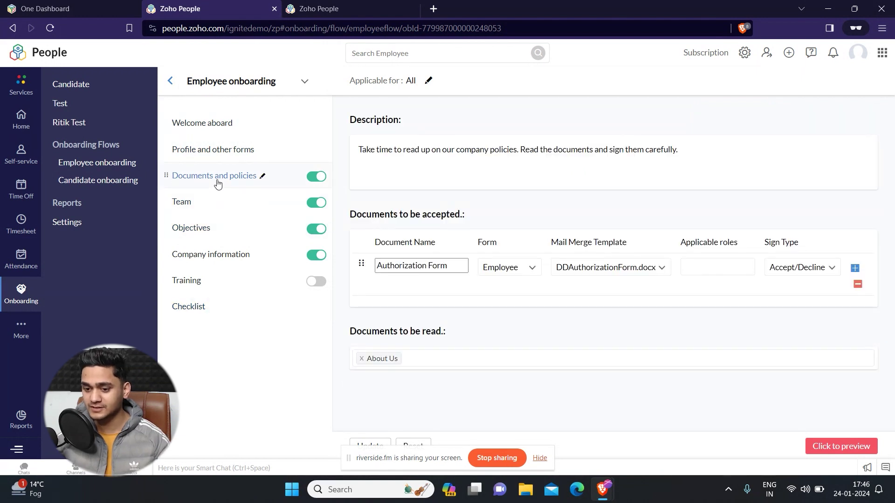
left_click(218, 153)
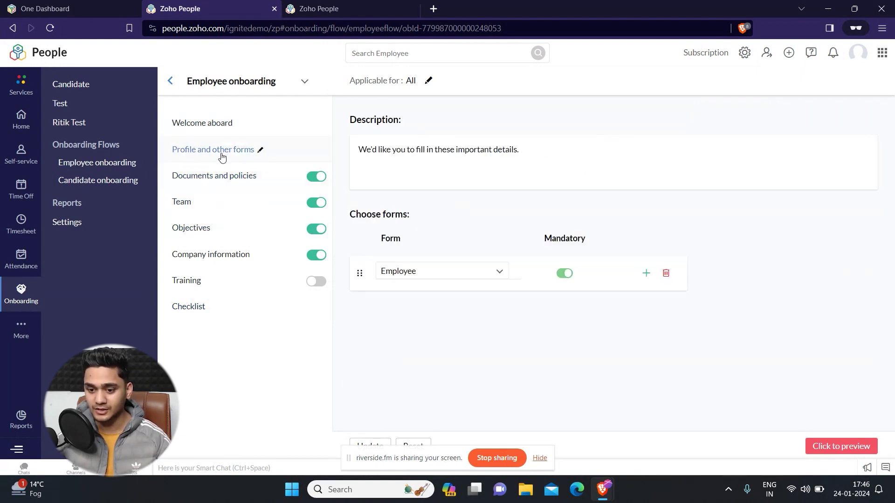
left_click(203, 120)
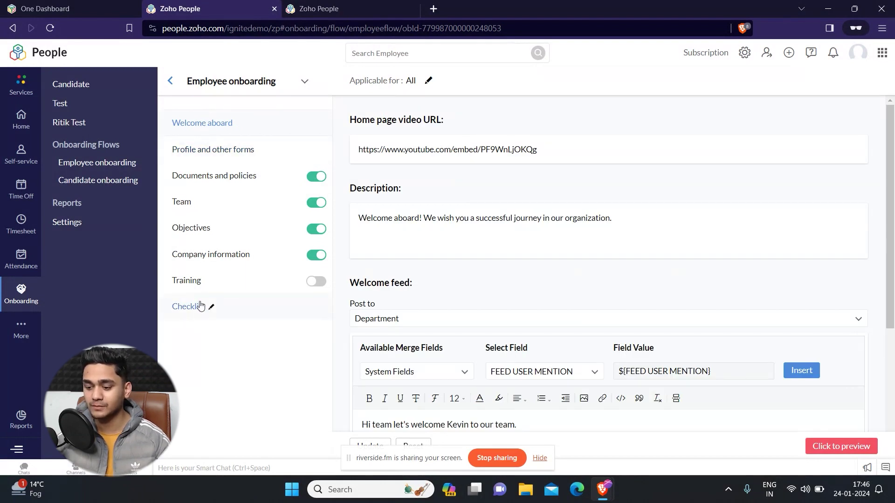
key("alt+Left")
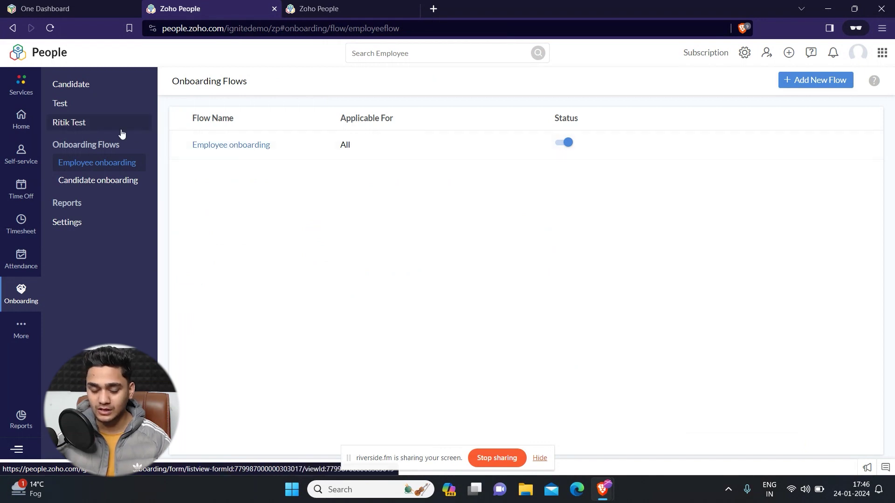
left_click(65, 122)
- Trigger onboarding for employee ID 3 from the Organization employee list
mouse_move(19, 331)
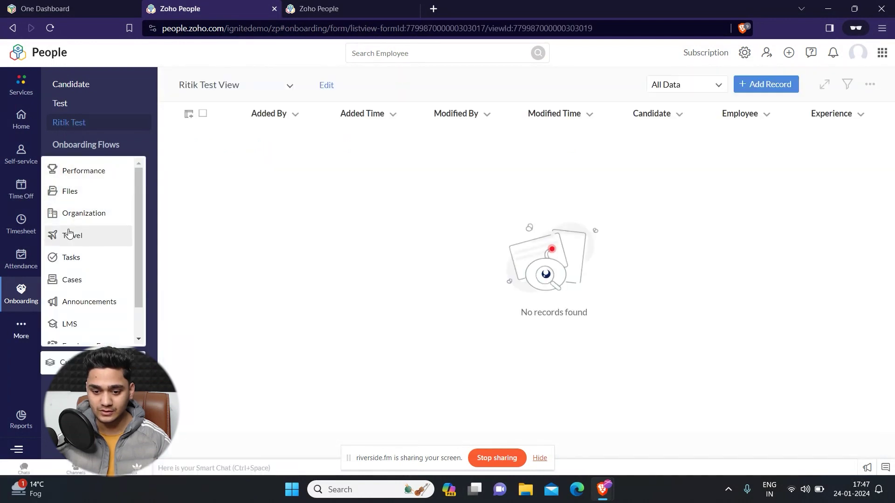
left_click(76, 214)
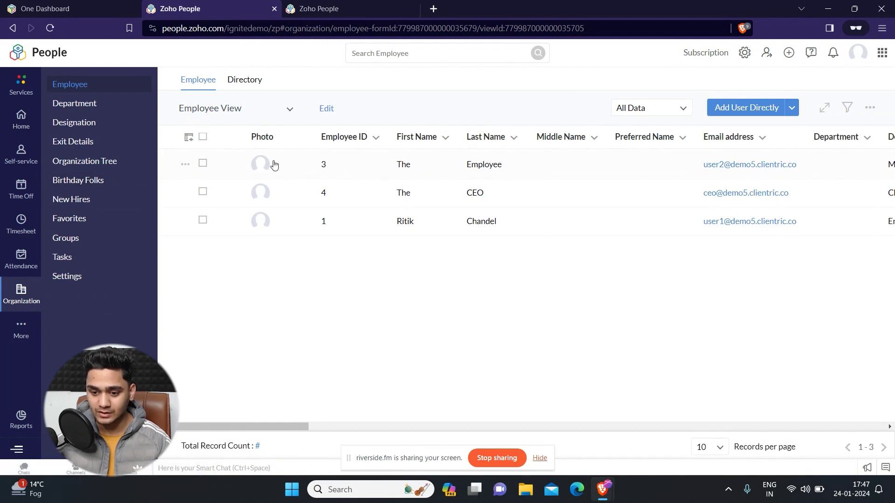
left_click(204, 164)
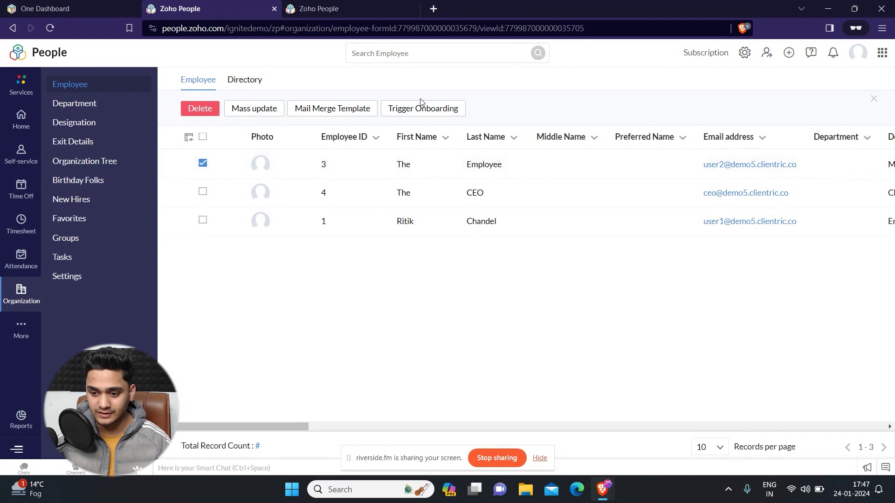
left_click(416, 115)
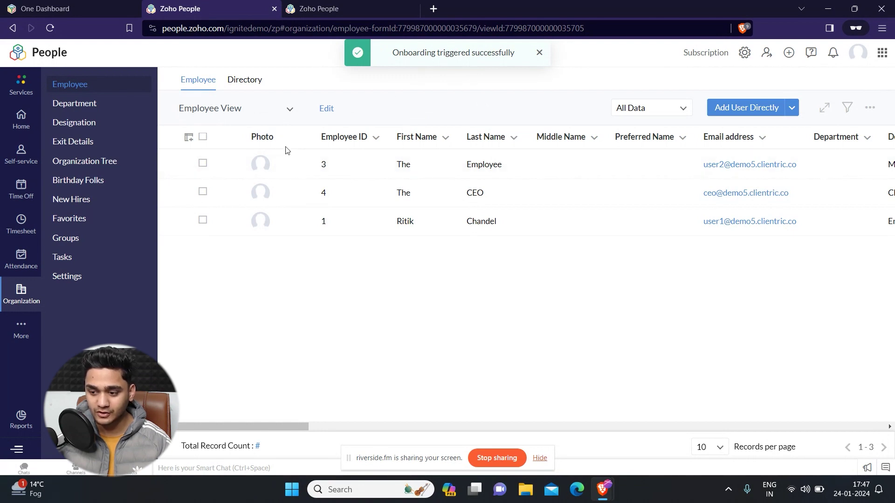
- Return through Onboarding > Onboarding Flows to the Employee onboarding flow
left_click(21, 329)
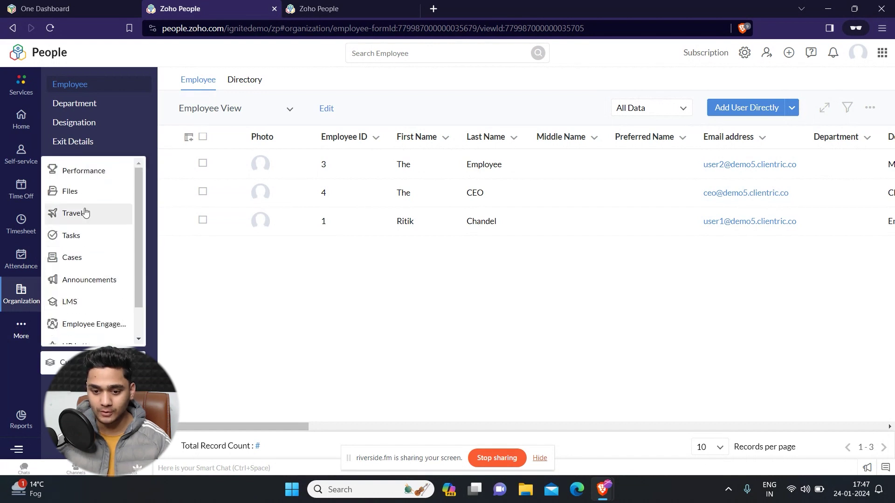
scroll(82, 326, "down", 1)
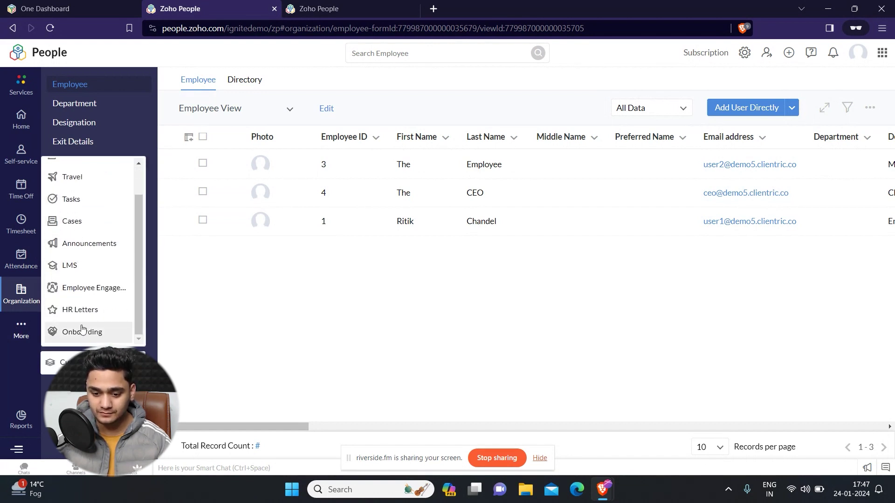
left_click(82, 331)
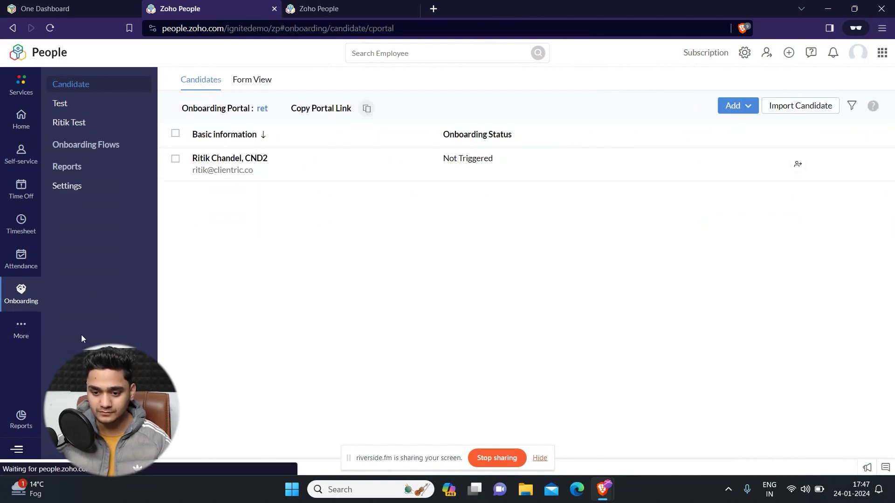
left_click(92, 145)
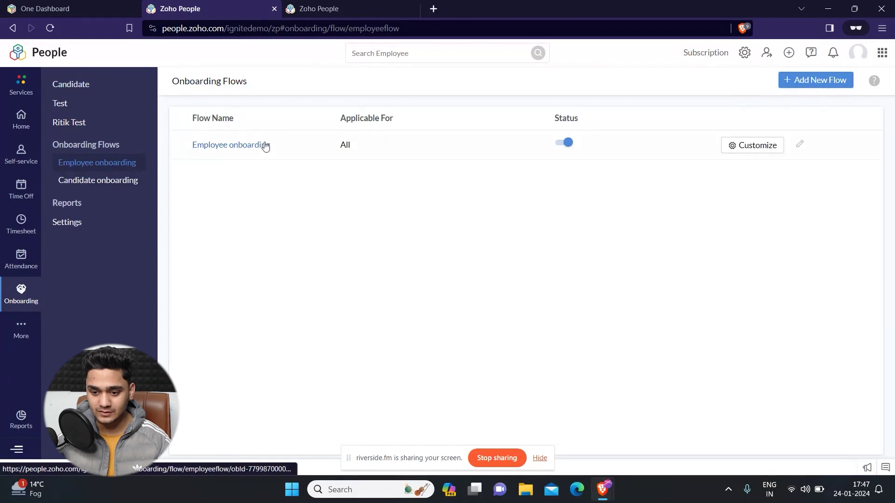
left_click(230, 146)
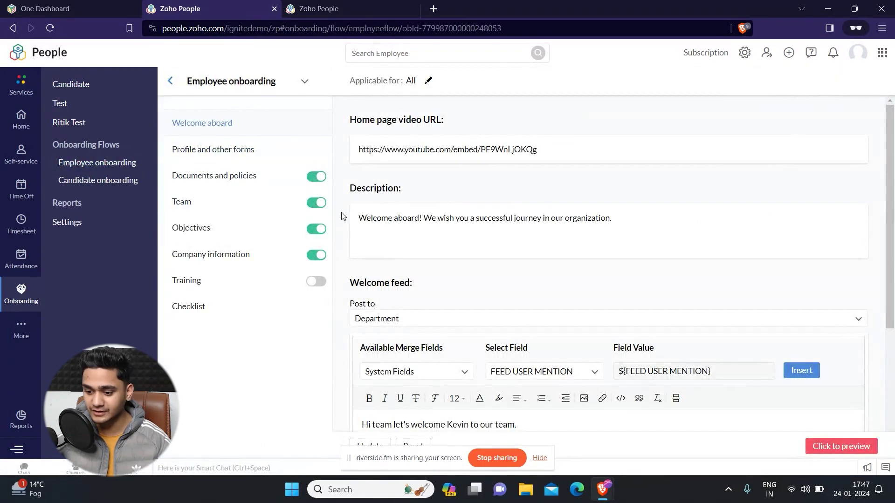
- Preview the flow to see the new hire's Welcome aboard page with the intro video
left_click(834, 447)
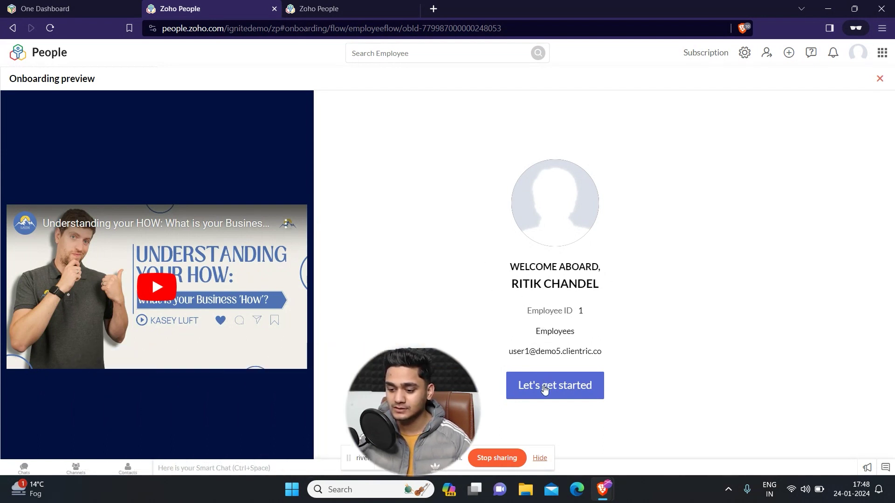
- Start the previewed onboarding, comment 'Thank you everyone' on the welcome post, and continue to Profile and other forms
left_click(577, 396)
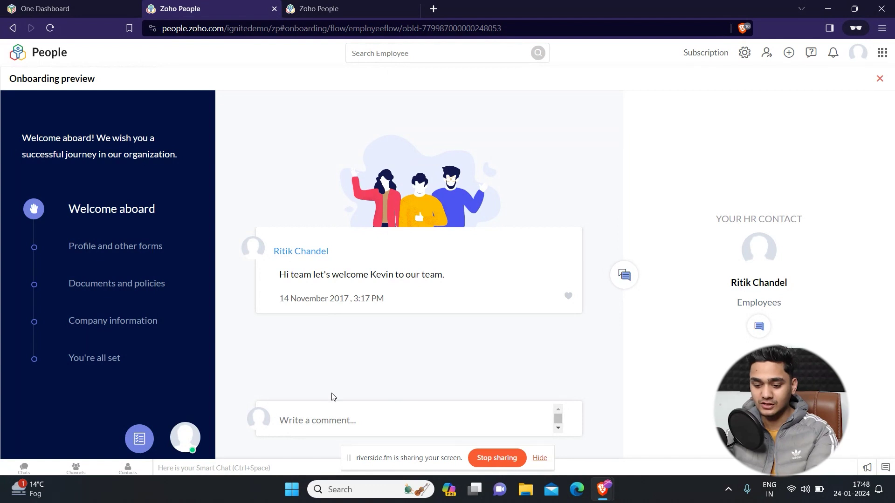
left_click(334, 397)
type("TH")
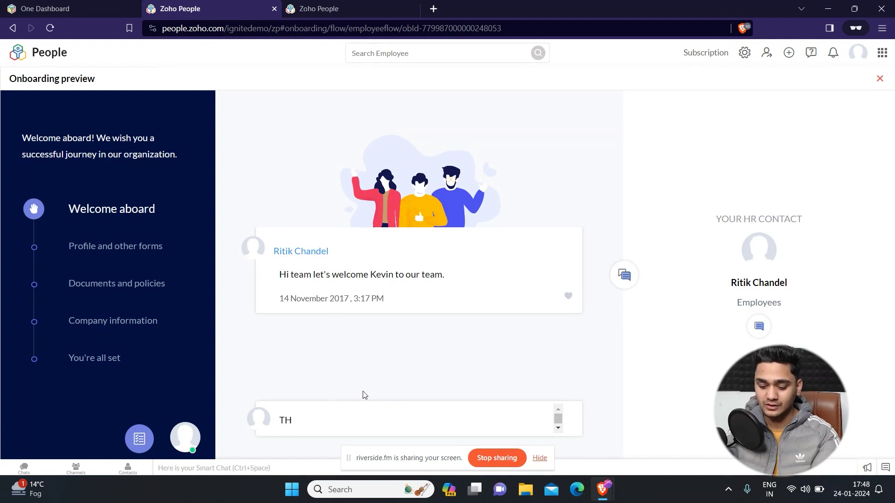
type("ank o")
key("BackSpace")
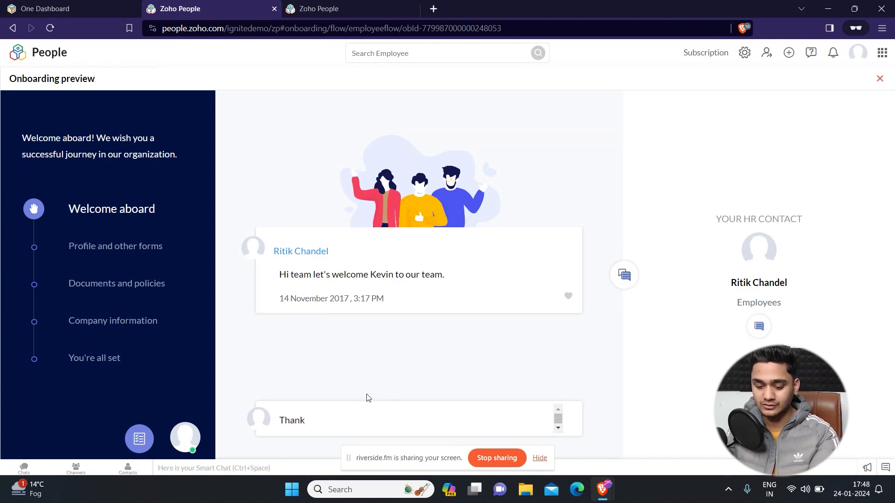
type("you everyo")
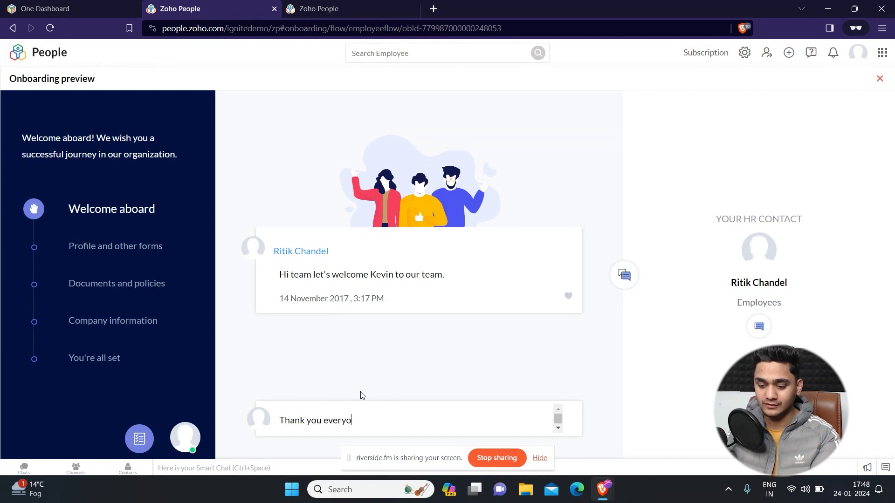
type("ne")
key("Return")
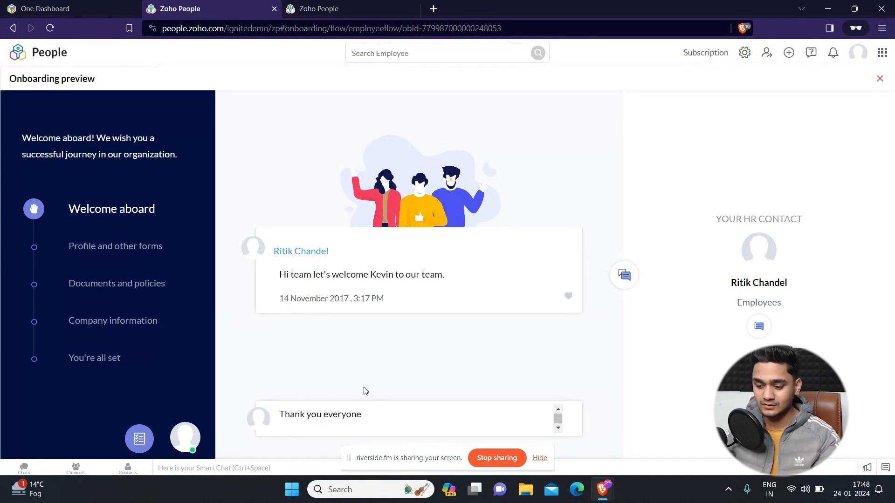
left_click(539, 457)
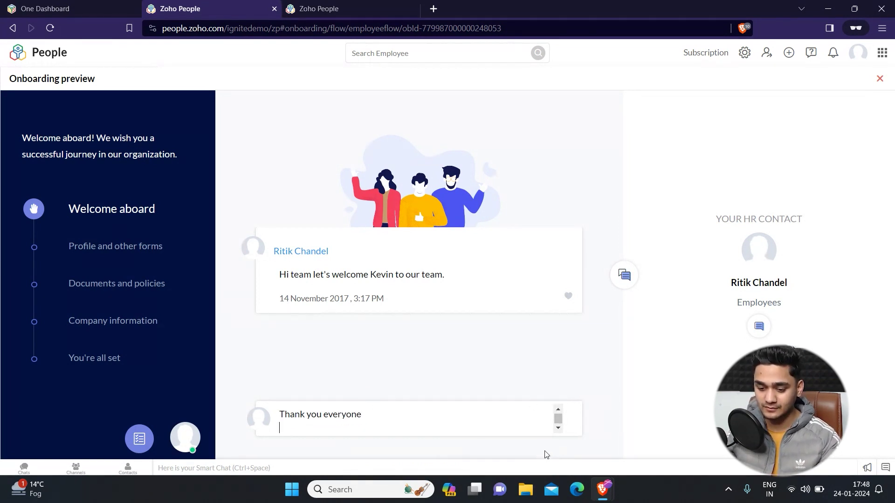
left_click(529, 411)
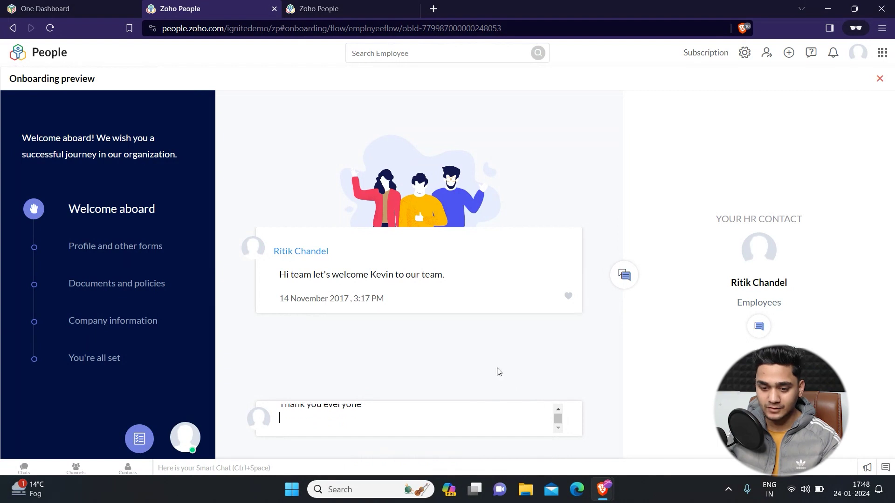
left_click(100, 252)
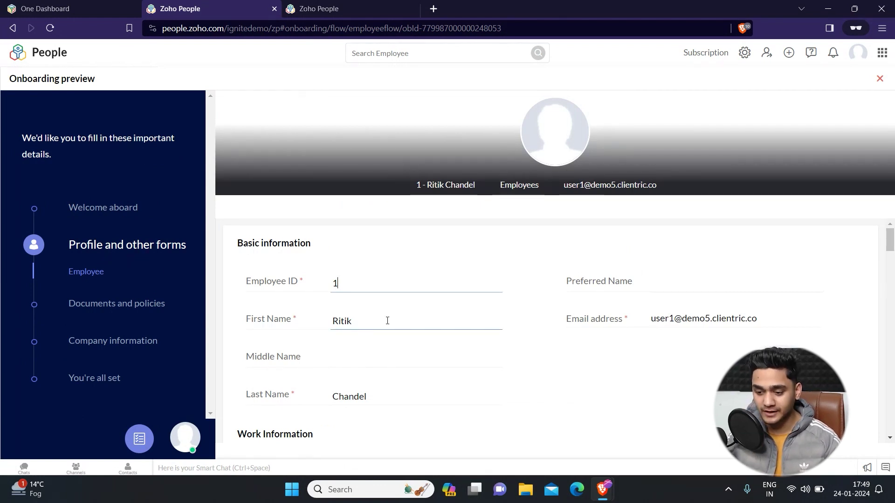
- Scroll through the prefilled Employee form in the preview, clicking into the blank Middle Name field
scroll(388, 322, "down", 4)
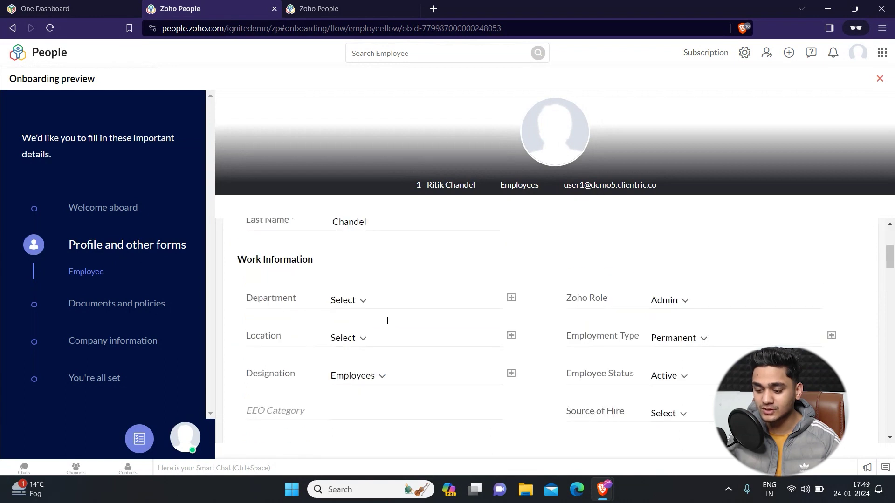
scroll(387, 323, "down", 1)
scroll(387, 323, "down", 2)
scroll(387, 324, "up", 7)
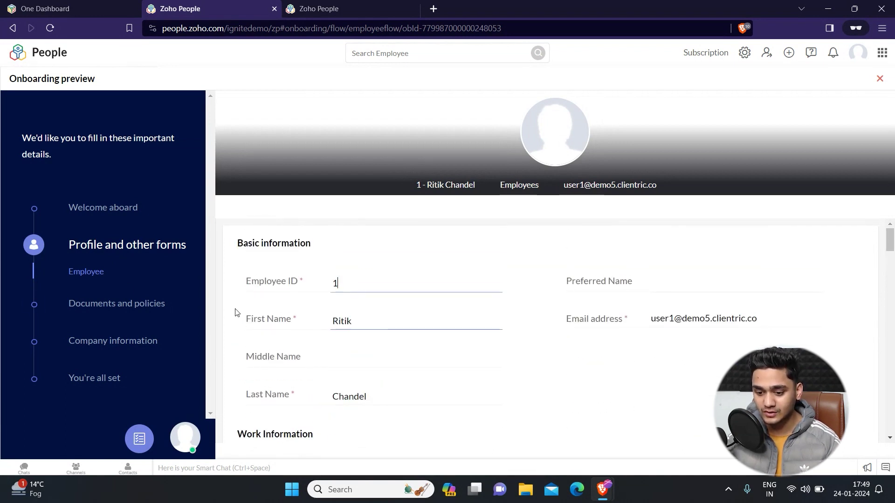
scroll(362, 321, "down", 1)
left_click(380, 299)
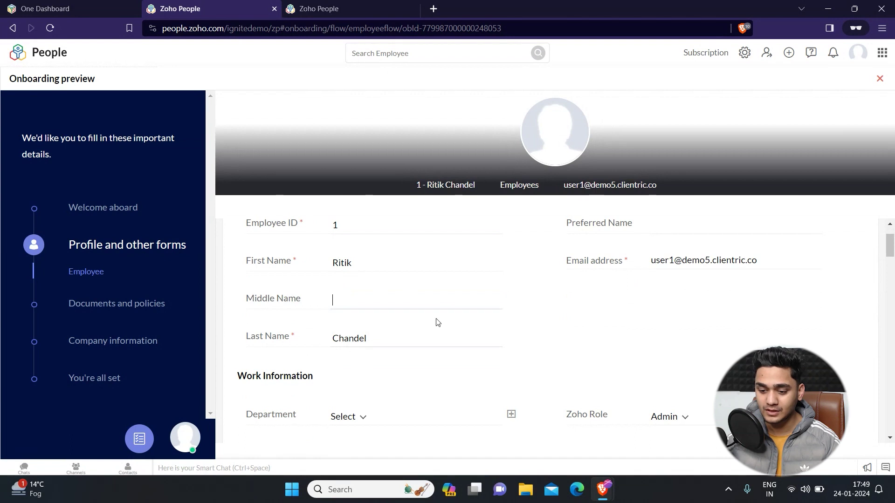
scroll(457, 319, "down", 2)
scroll(403, 323, "down", 8)
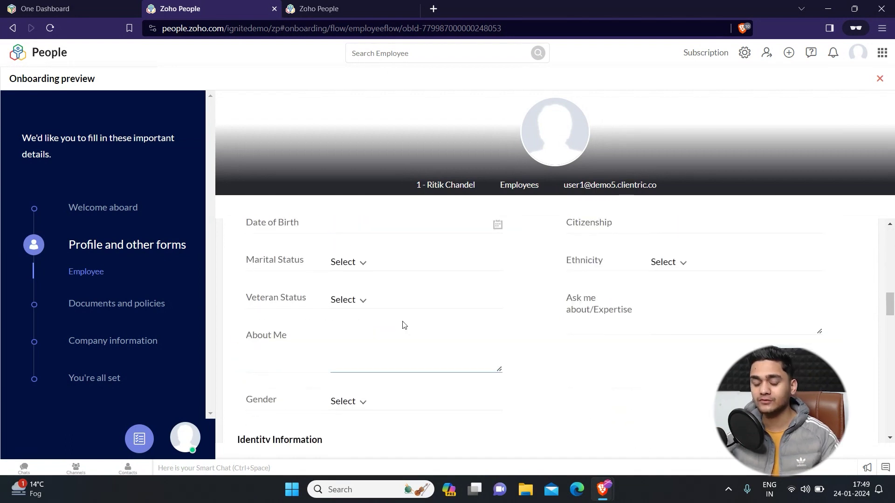
scroll(405, 325, "down", 2)
scroll(407, 325, "up", 15)
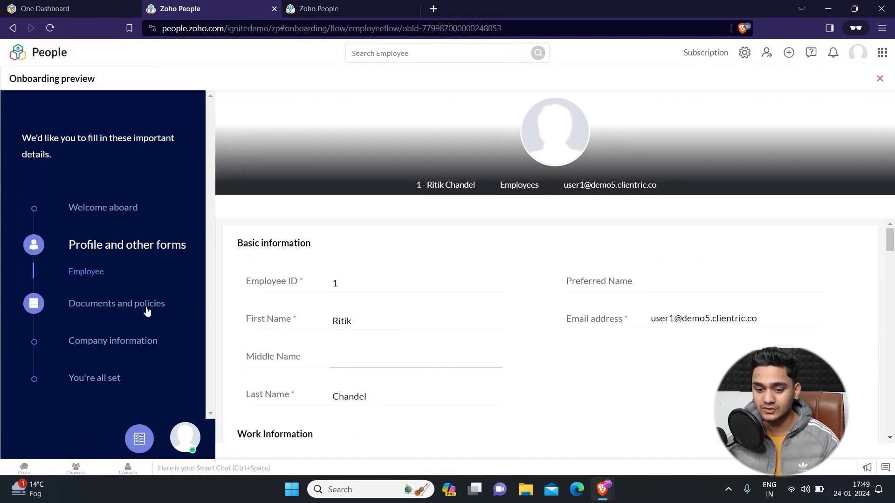
- View the About Us and Authorization Form documents in the preview, then move to Company information
left_click(93, 308)
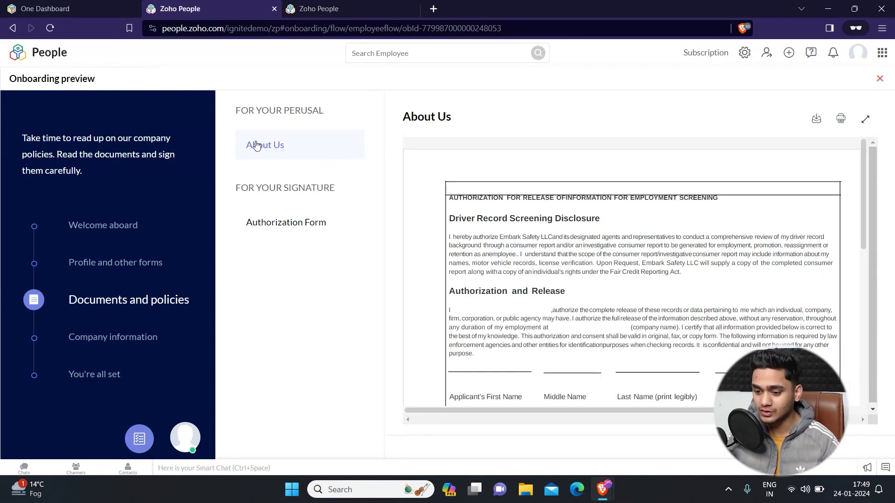
scroll(509, 231, "down", 10)
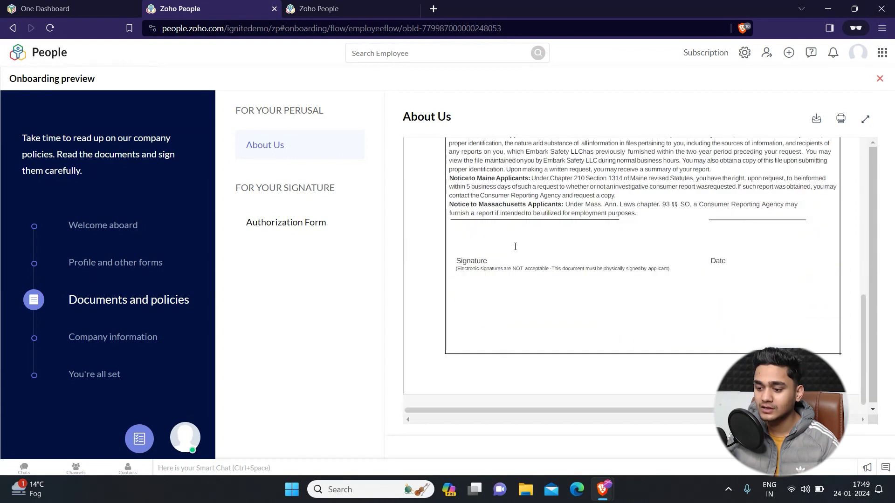
scroll(549, 252, "up", 10)
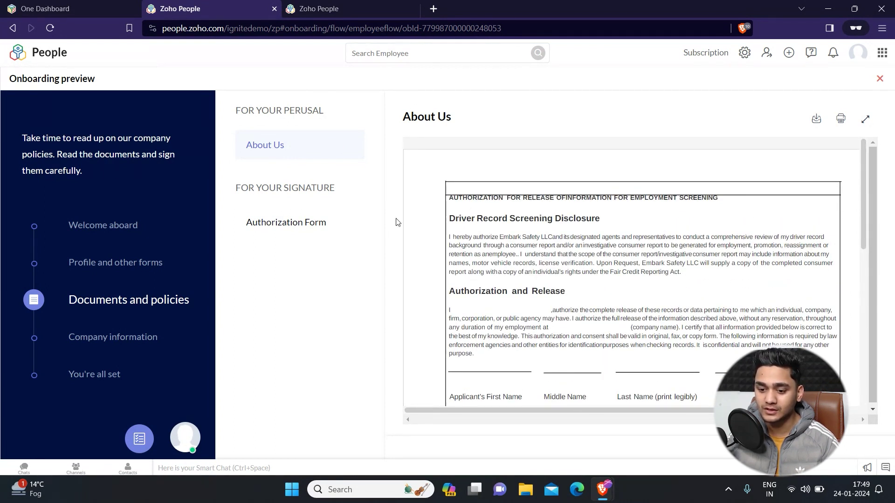
left_click(252, 227)
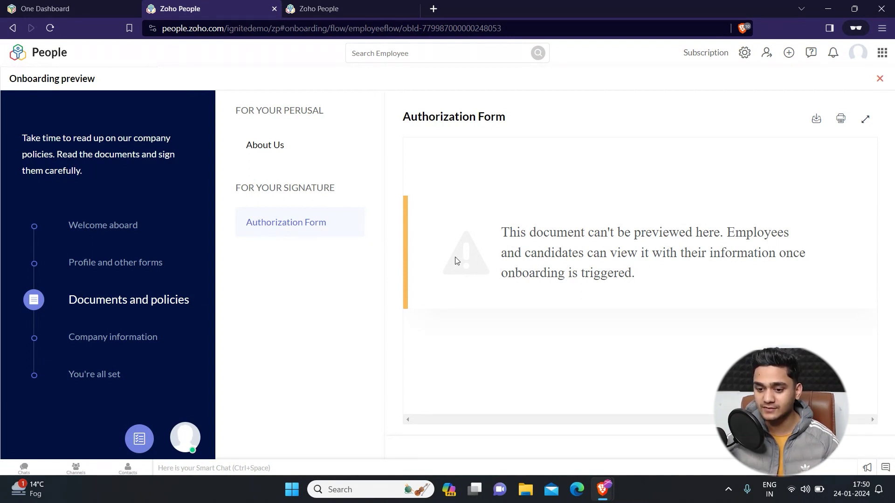
left_click(288, 158)
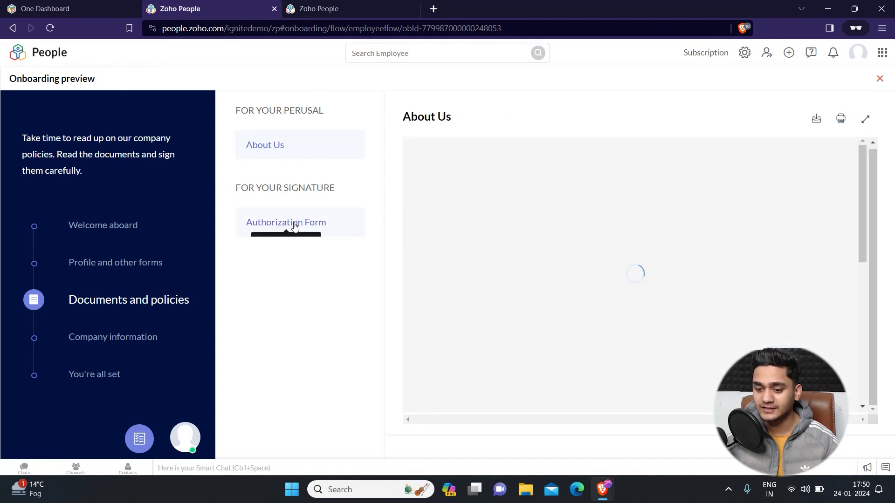
left_click(289, 225)
left_click(134, 339)
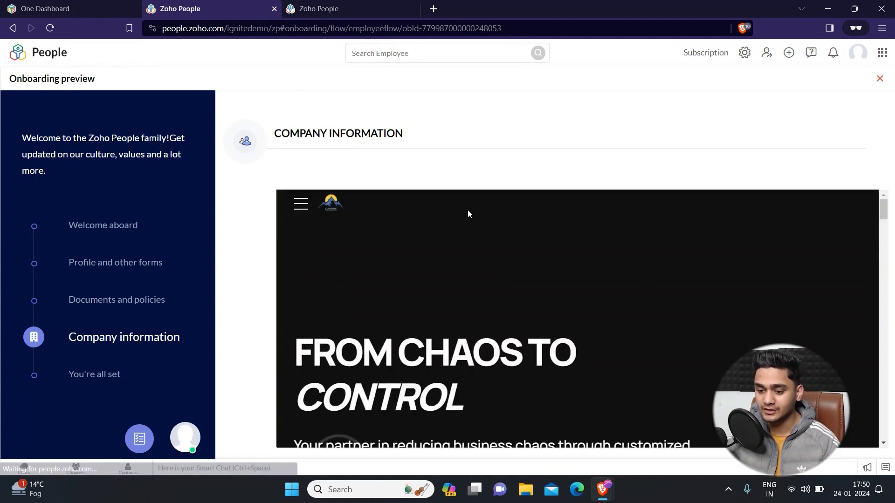
- Scroll through the embedded company website, then advance to the final 'You're all set' step
scroll(527, 217, "down", 5)
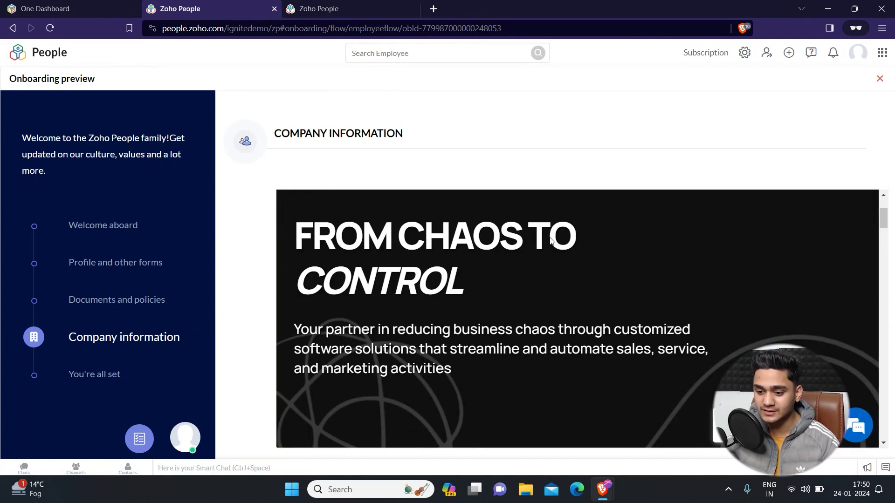
scroll(552, 245, "down", 5)
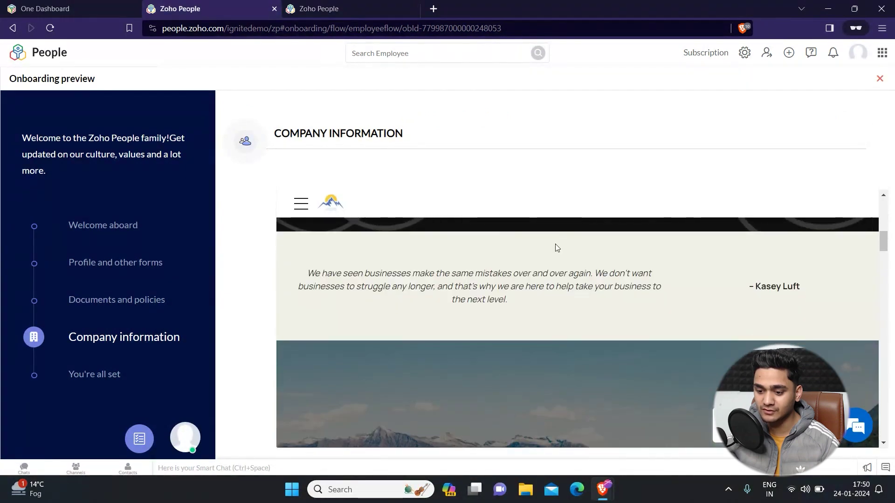
scroll(735, 315, "down", 5)
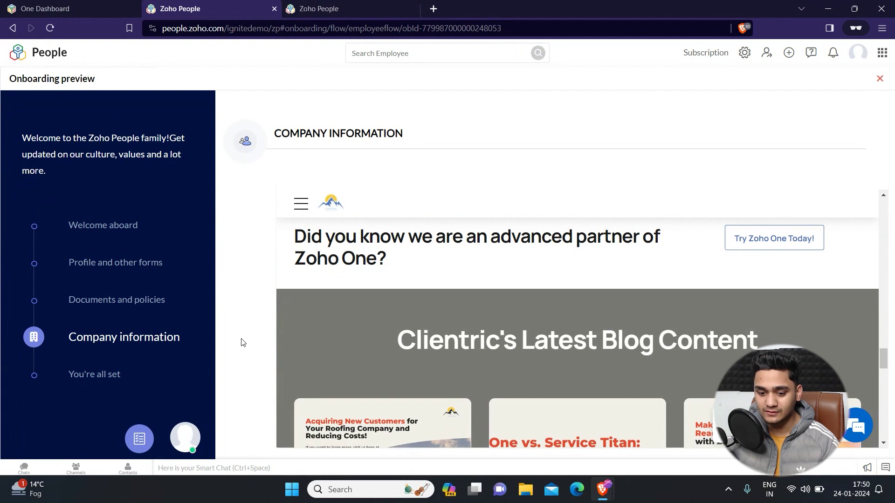
left_click(106, 376)
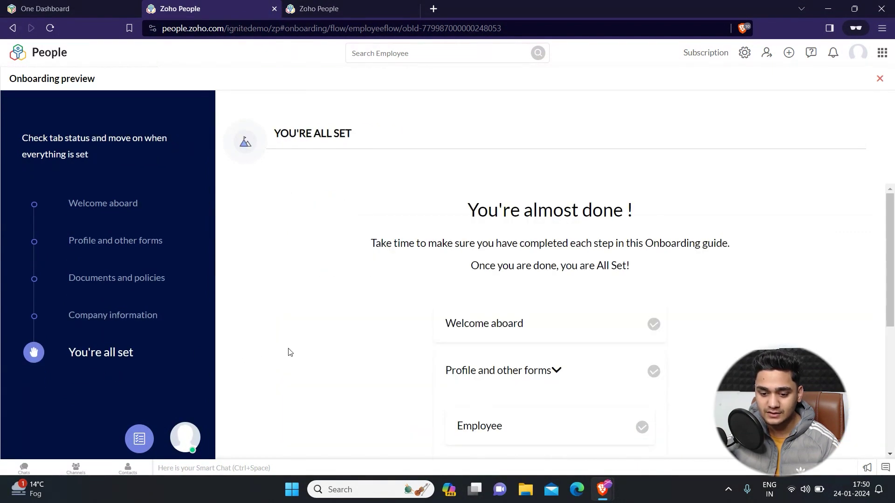
scroll(355, 303, "down", 5)
scroll(431, 318, "up", 5)
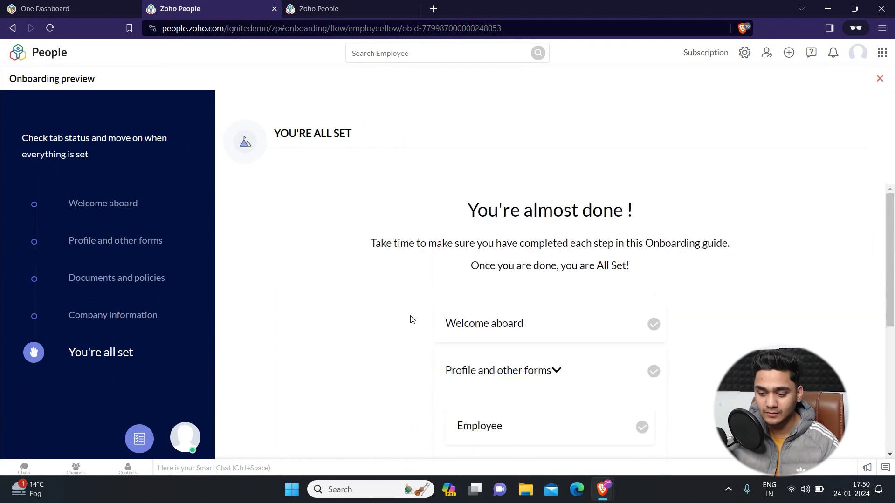
scroll(531, 363, "down", 5)
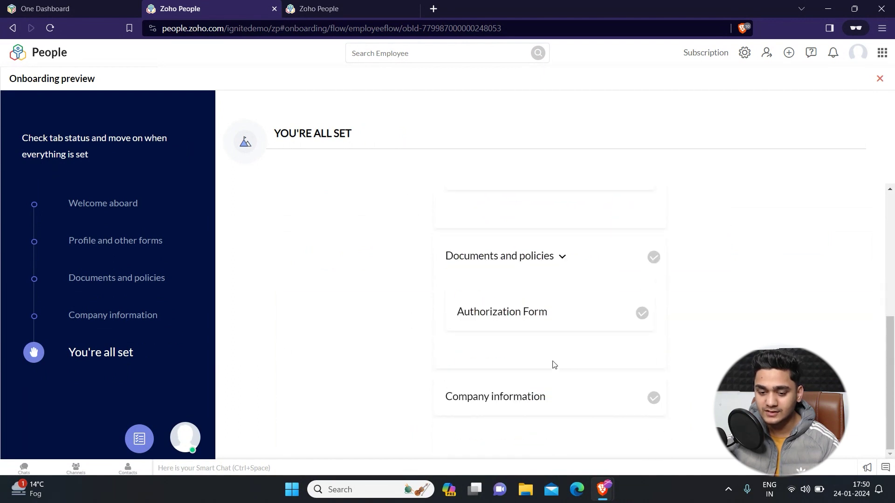
scroll(415, 289, "up", 5)
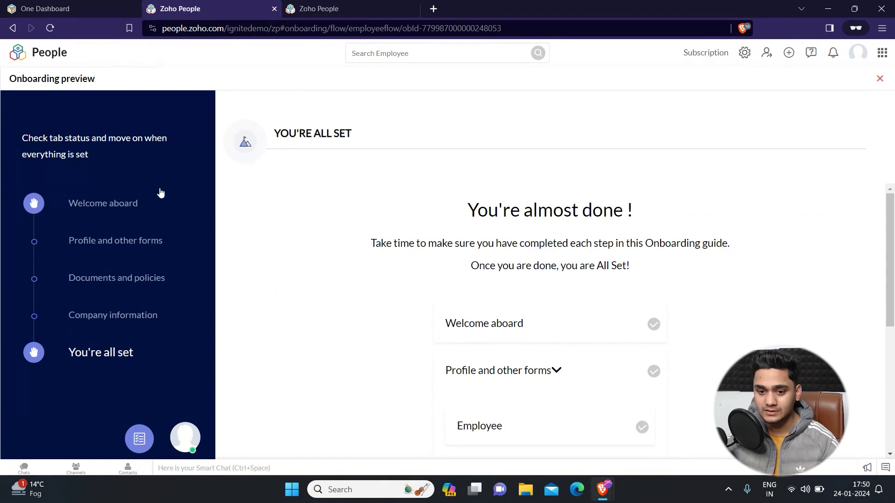
left_click(88, 8)
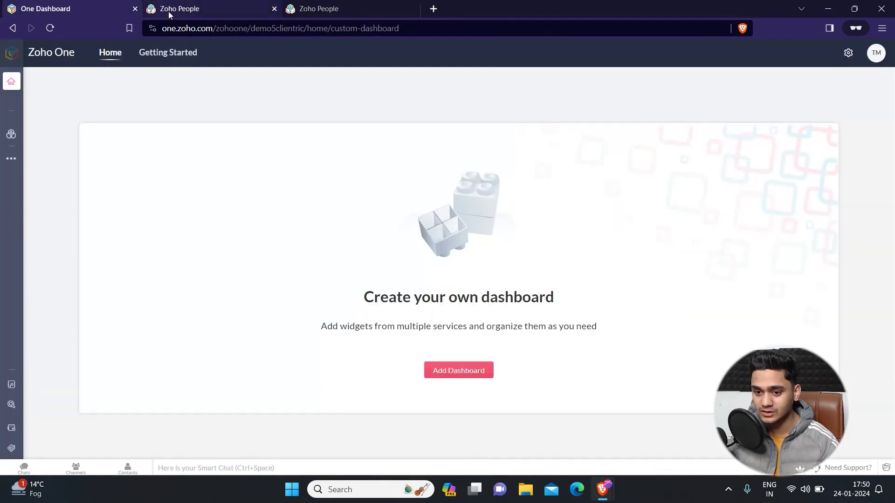
left_click(169, 12)
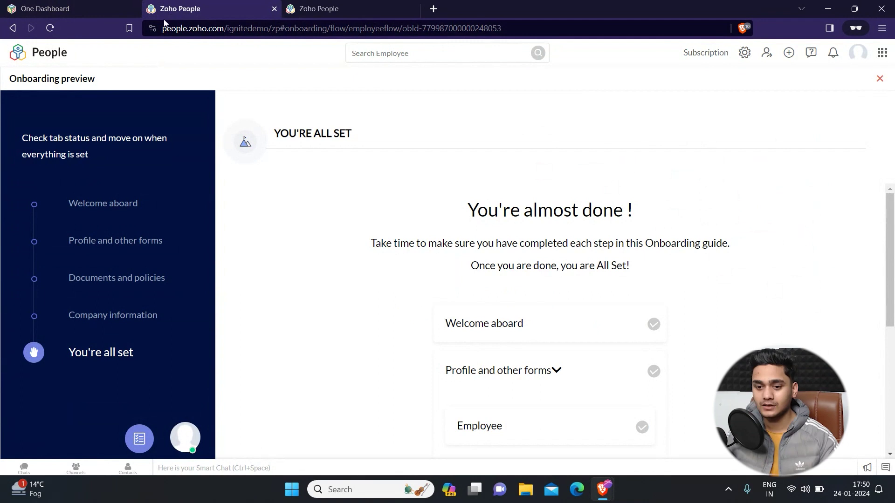